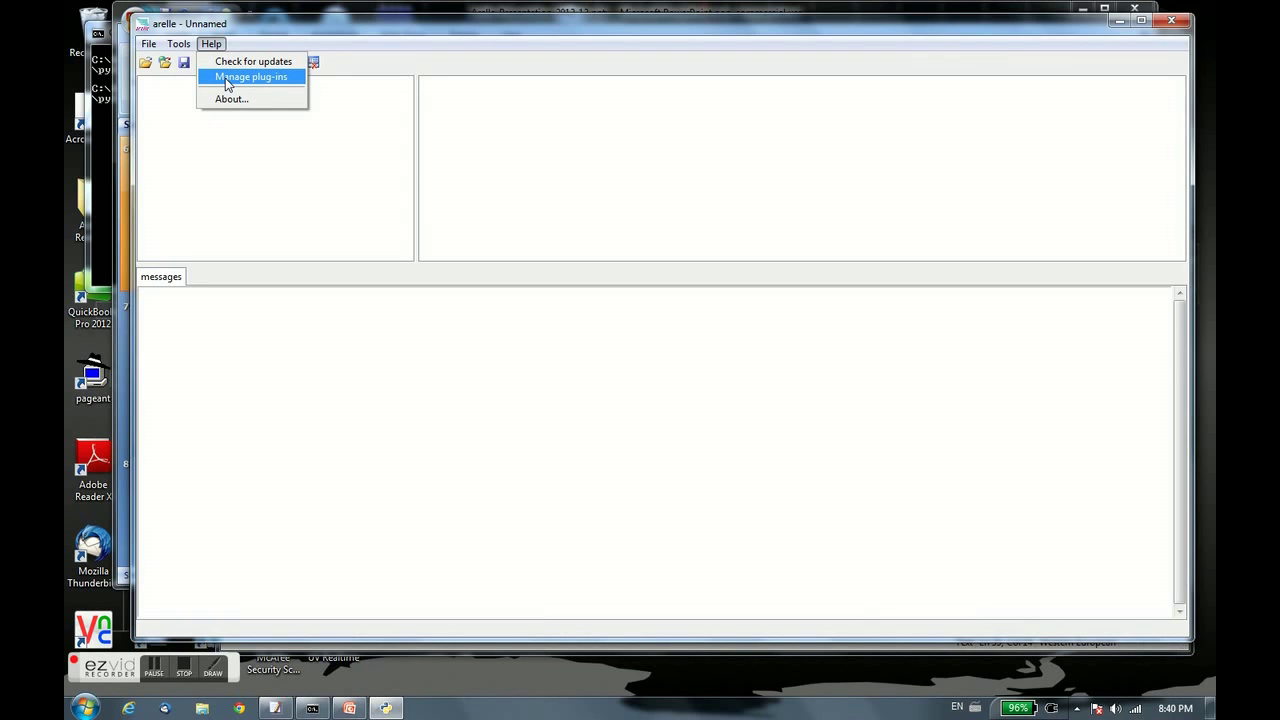
# Look up the sphinx plug-in's local __init__.py module and view the details of the Compile Sphinx Formula Linkbase plug-in
pyautogui.click(227, 79)
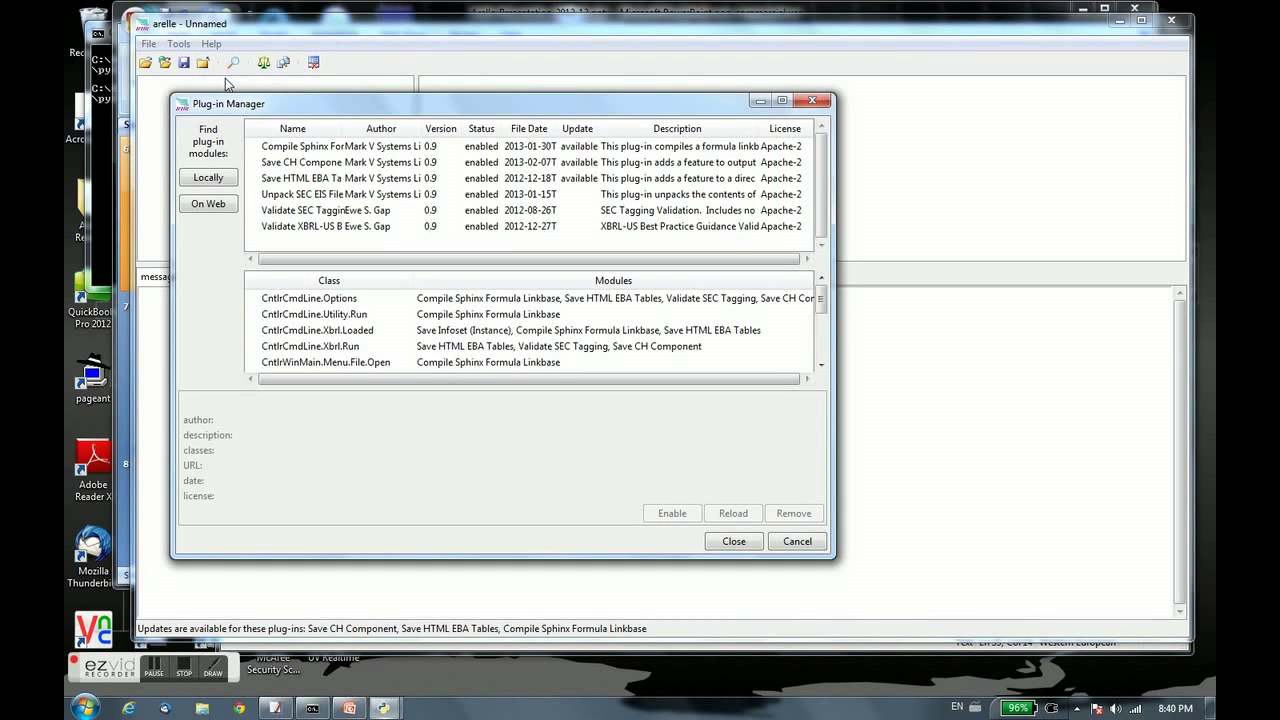
pyautogui.click(209, 181)
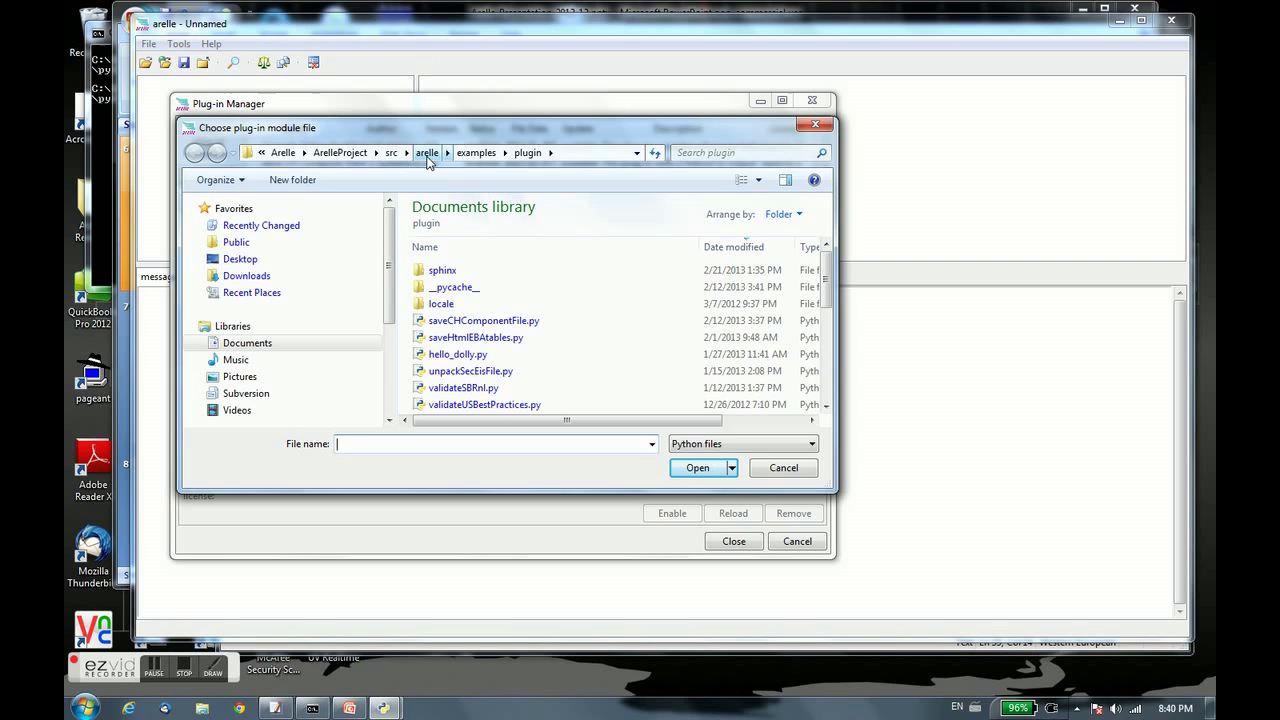
pyautogui.doubleClick(435, 276)
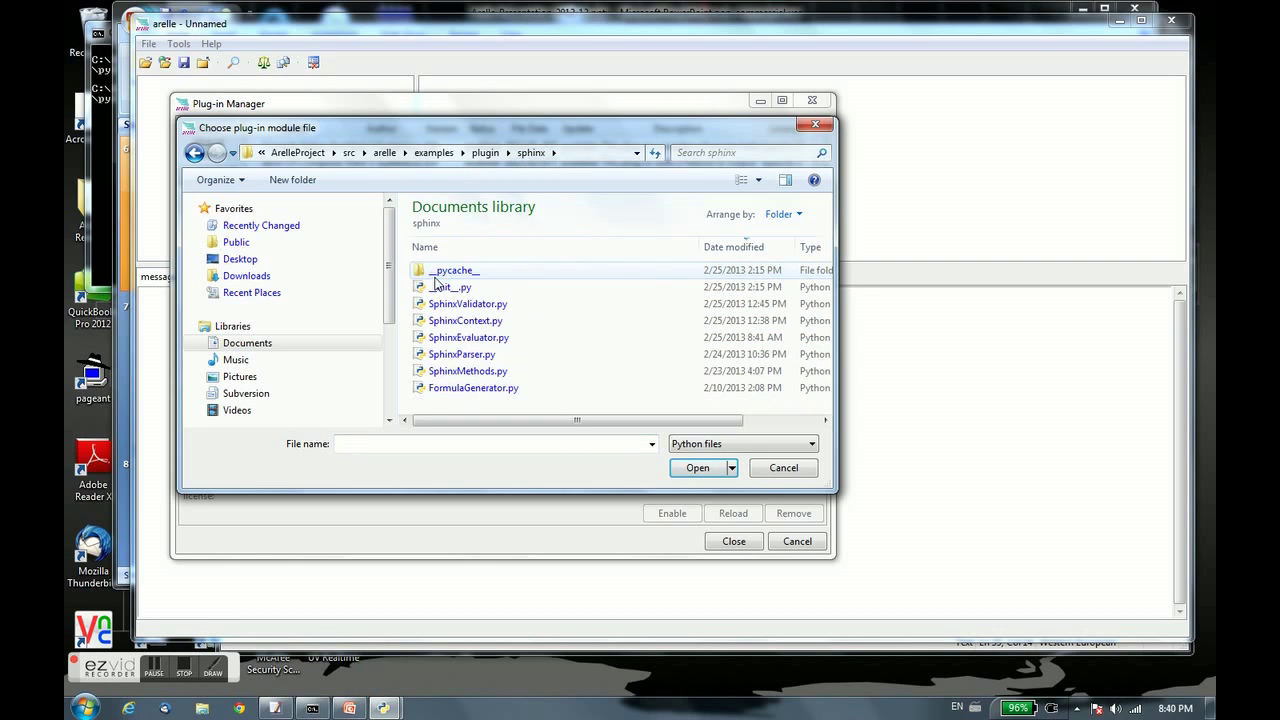
pyautogui.click(441, 290)
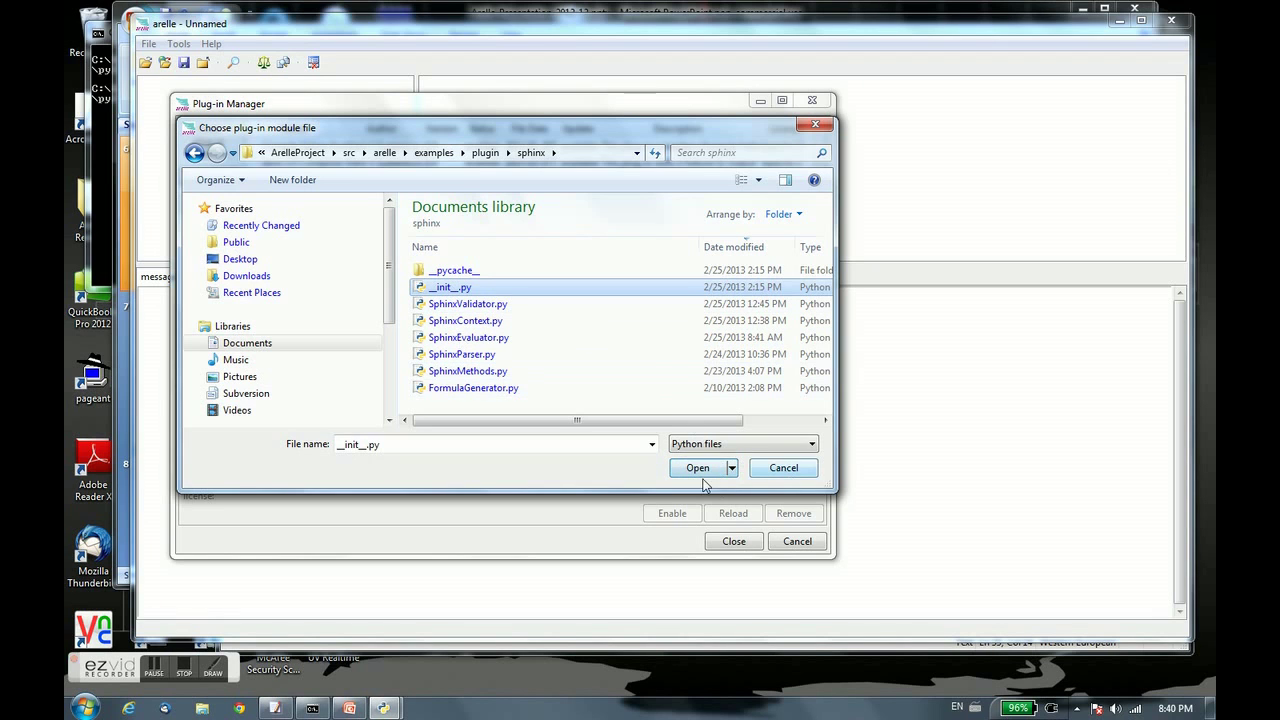
pyautogui.click(780, 470)
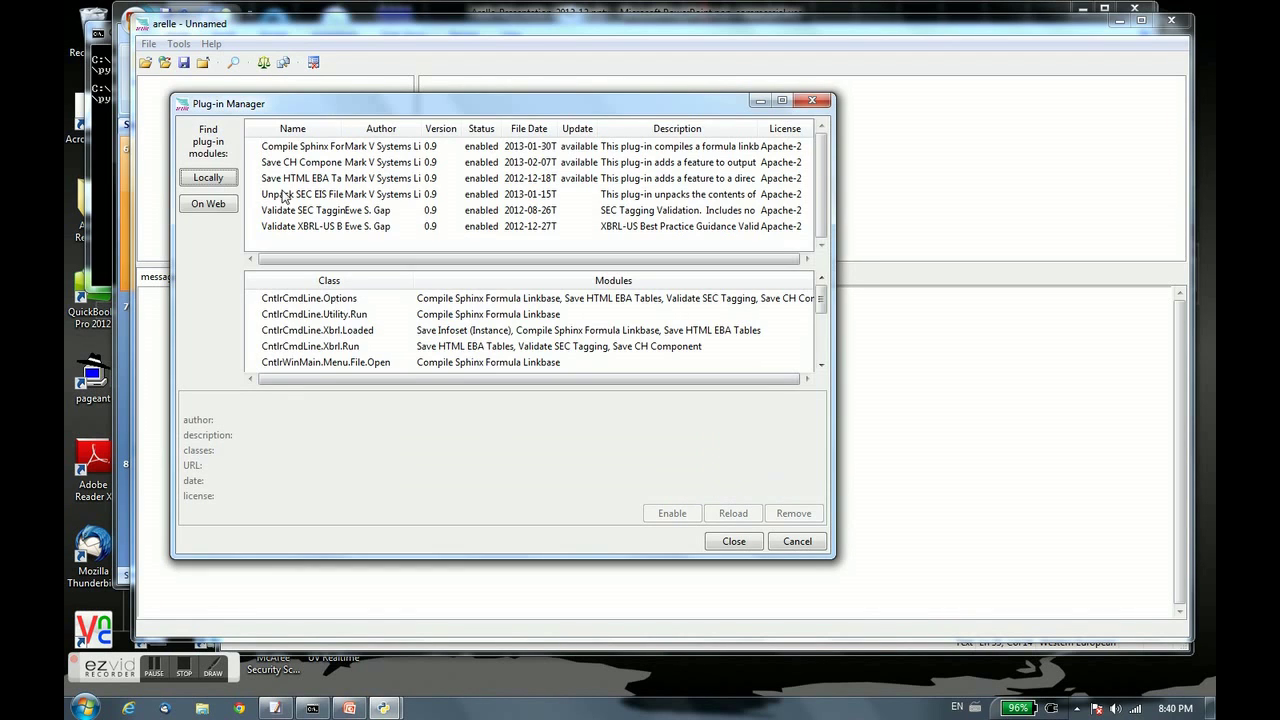
pyautogui.click(294, 148)
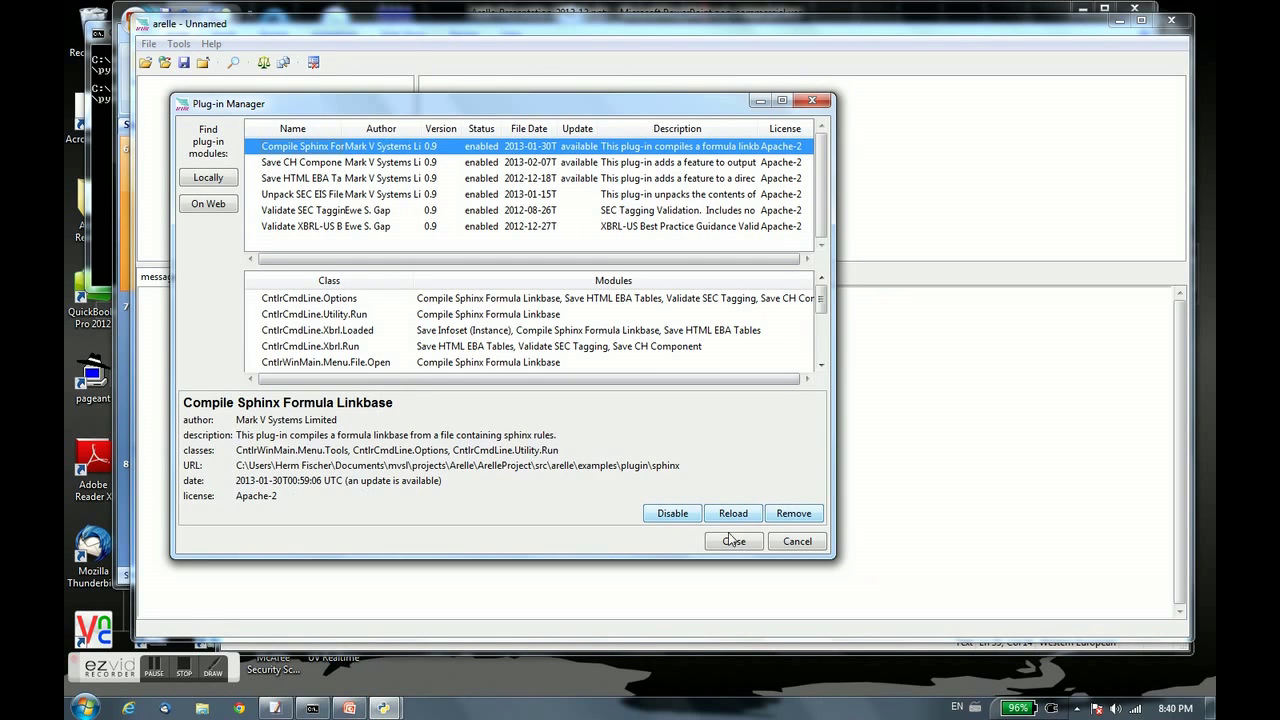
pyautogui.click(794, 545)
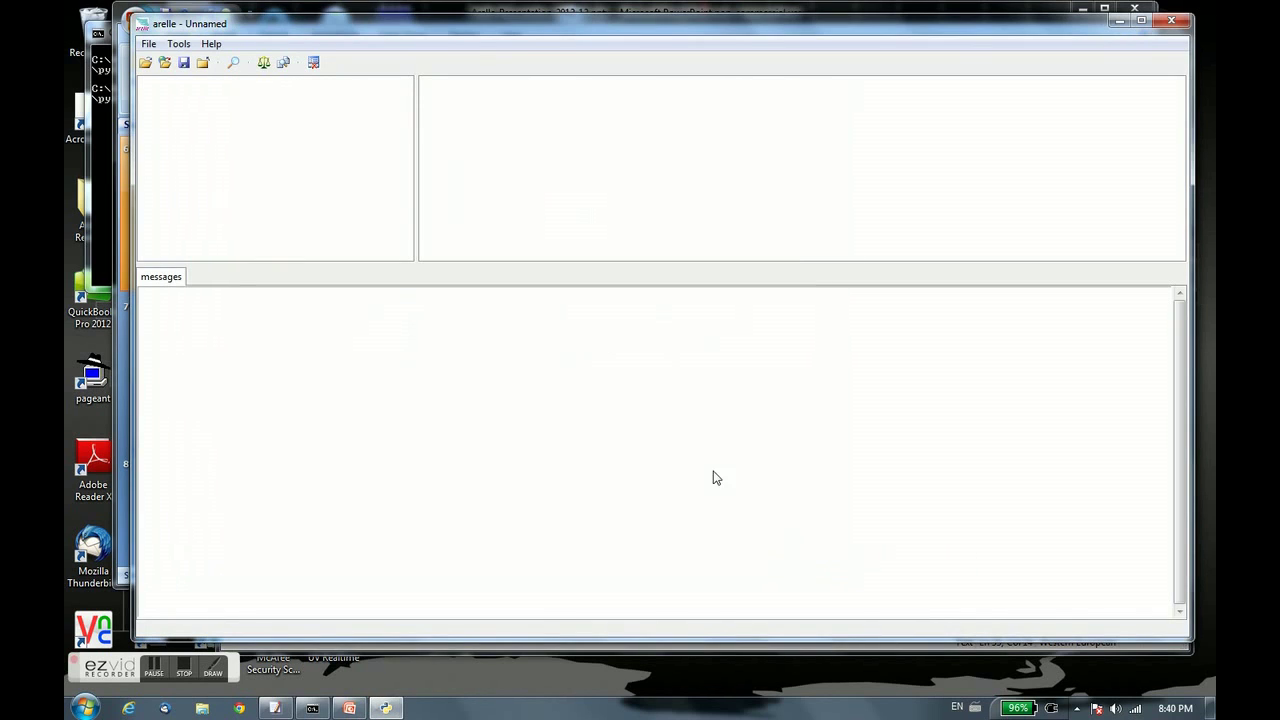
# Open the RSS Watch options and choose US SEC US-GAAP Filings as the RSS feed
pyautogui.click(178, 45)
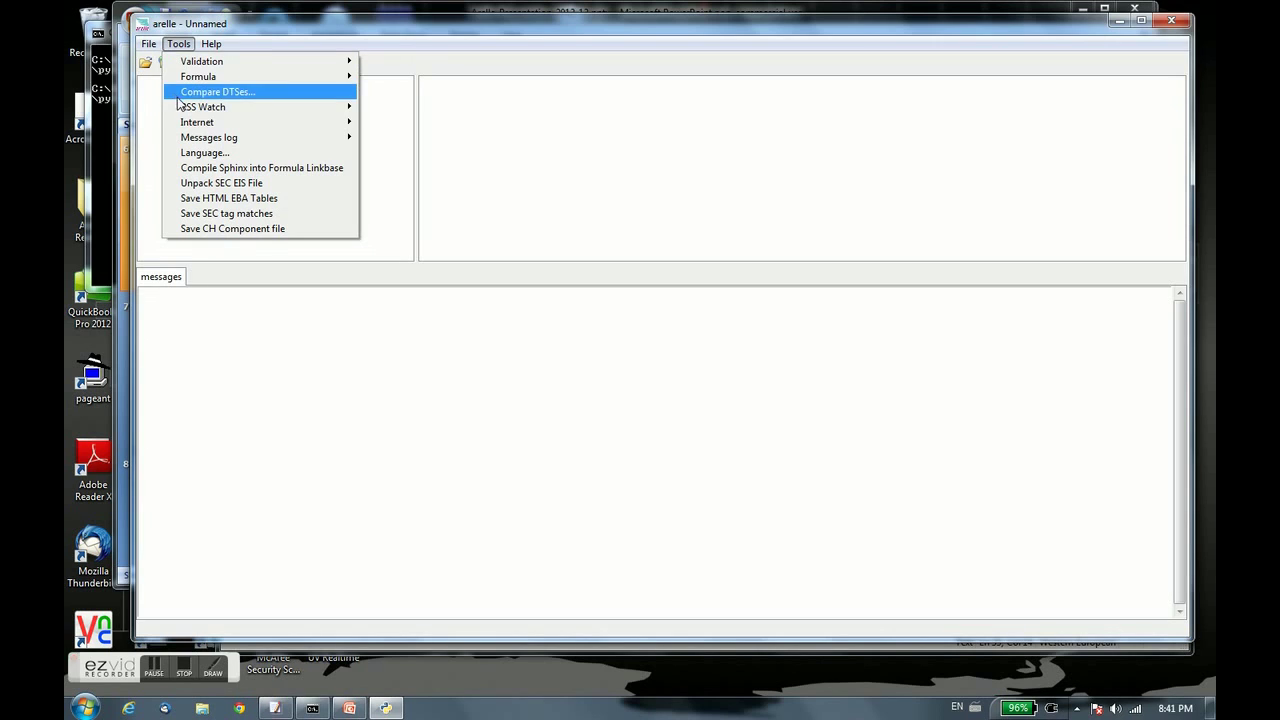
pyautogui.moveTo(208, 110)
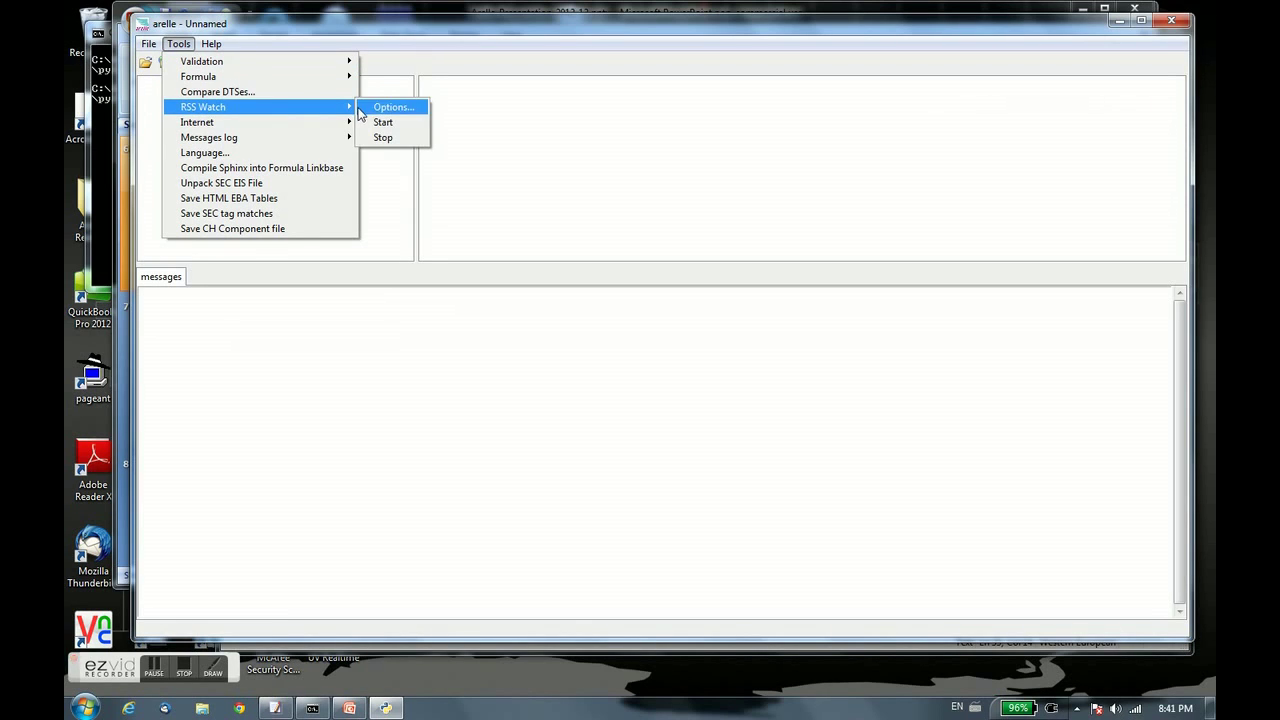
pyautogui.click(372, 110)
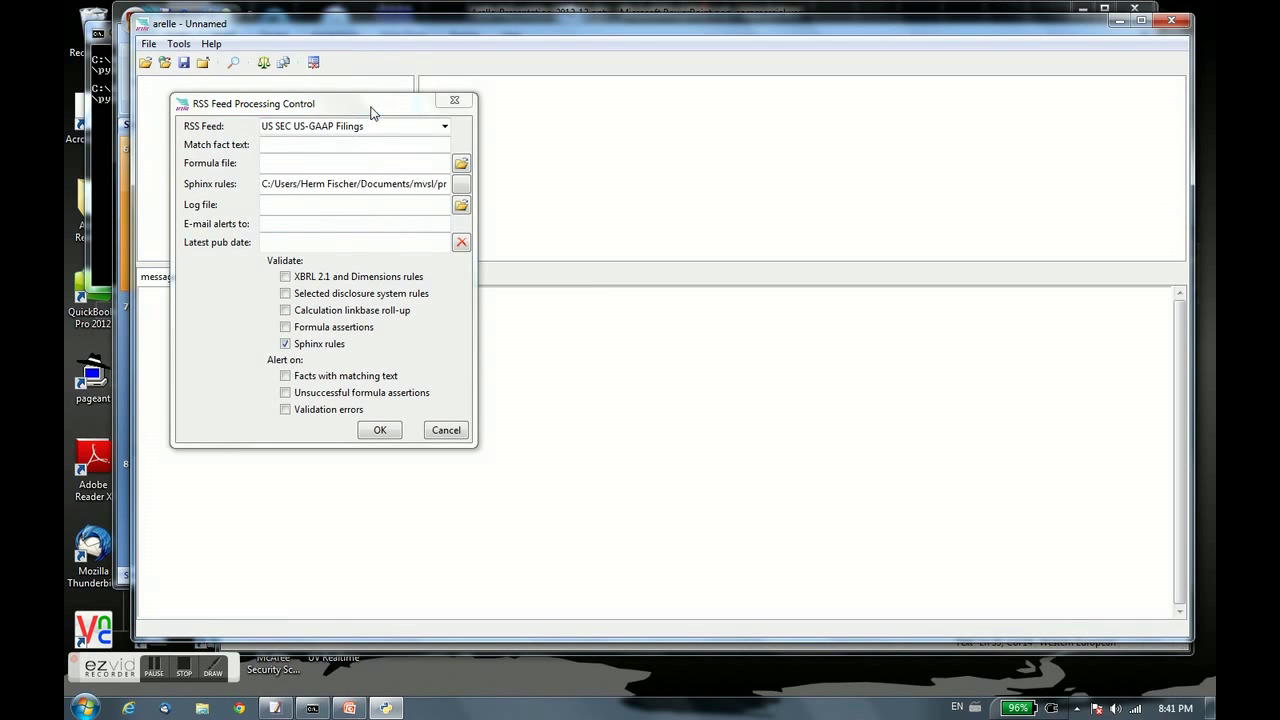
pyautogui.click(445, 128)
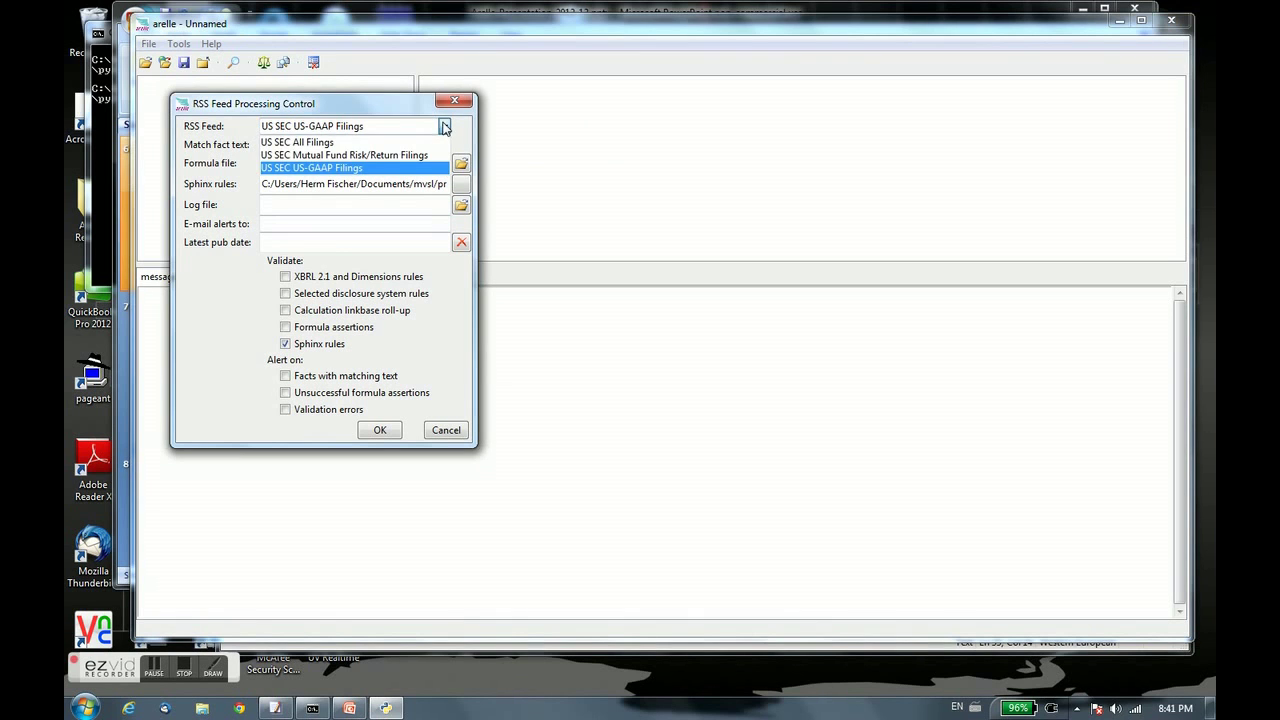
pyautogui.click(352, 169)
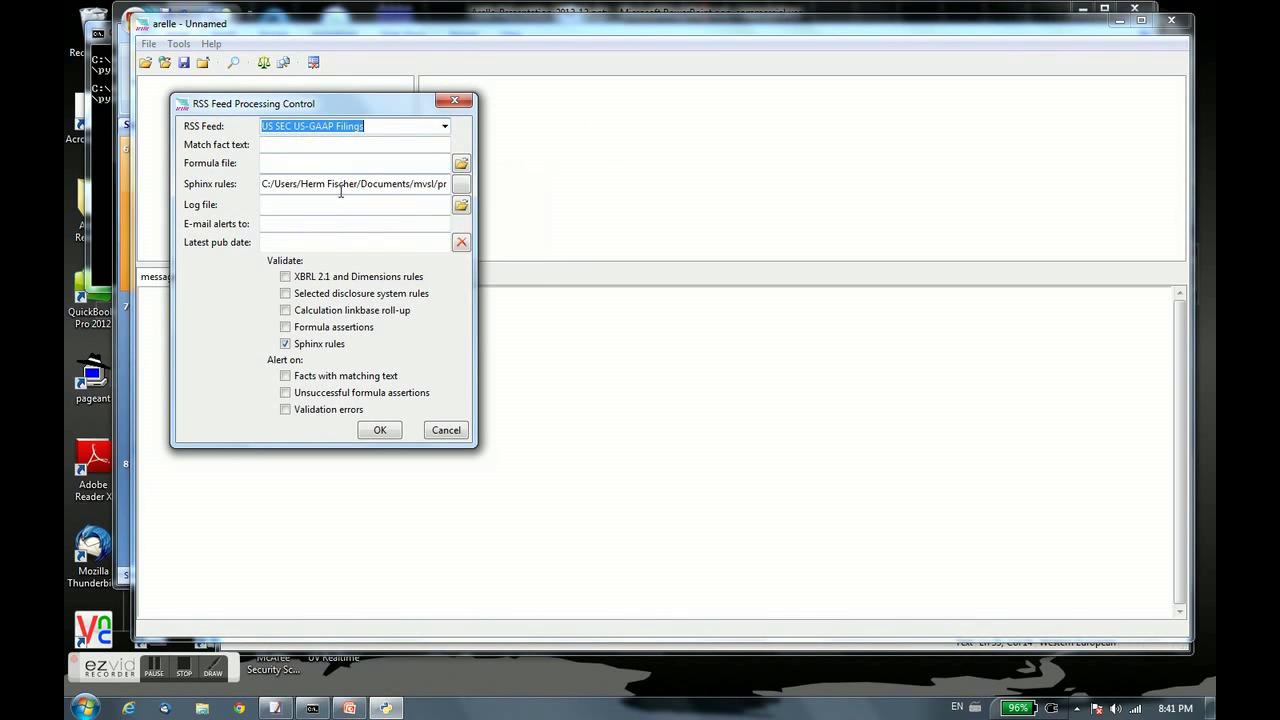
# Check the file name at the end of the Sphinx rules path in the RSS feed options
pyautogui.click(340, 186)
pyautogui.press('End')
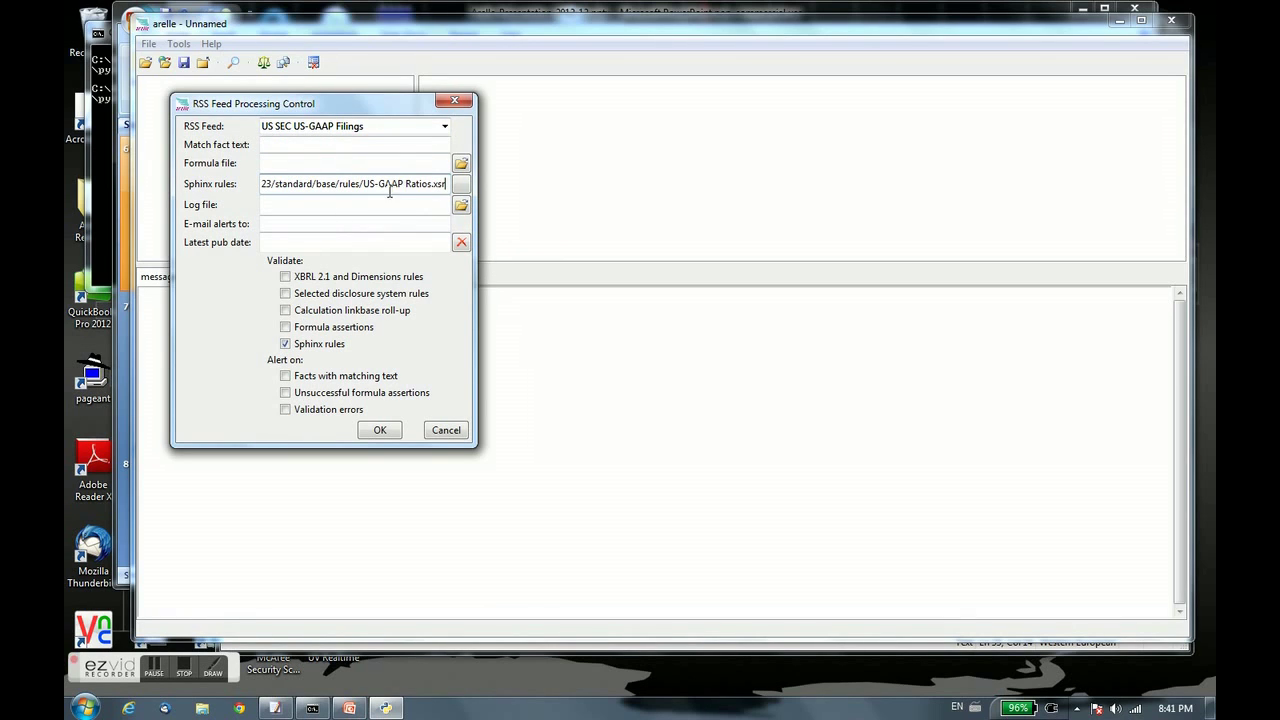
pyautogui.moveTo(365, 186); pyautogui.dragTo(450, 186)
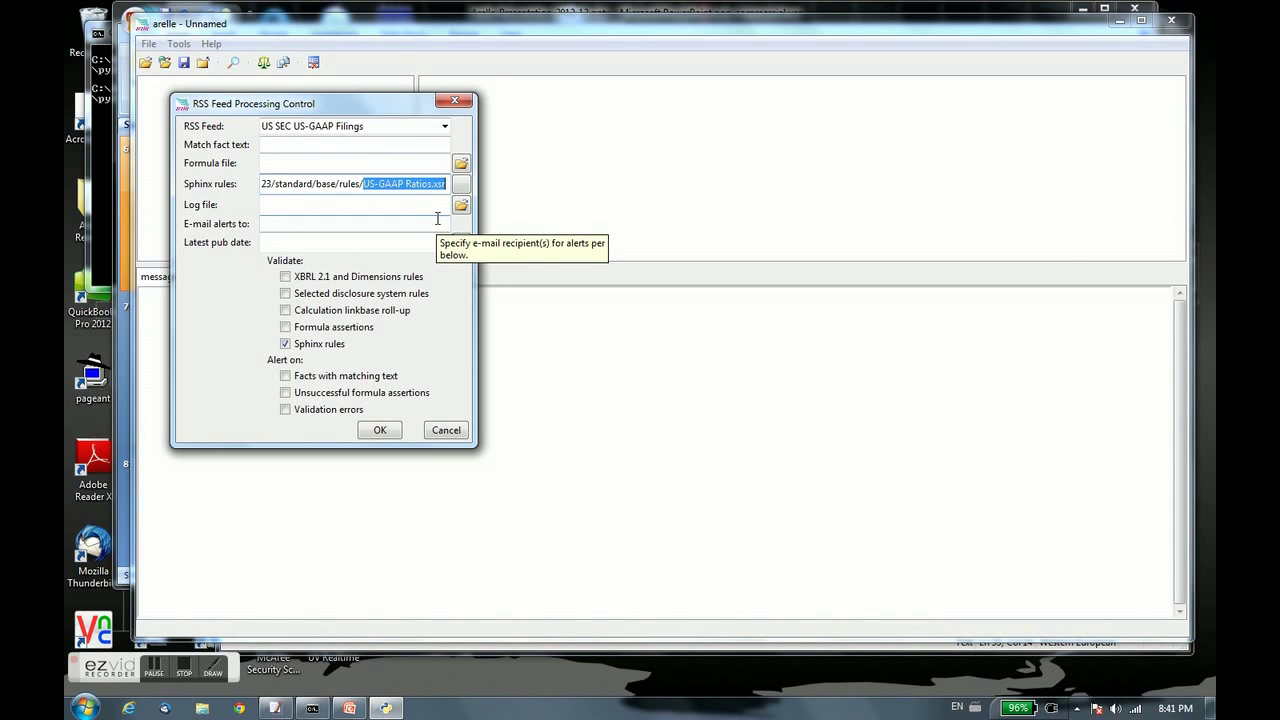
# Switch to EmEditor and review the EntityRegistrantName, DocumentType and DocumentPeriodEndDate report rules in US-GAAP Ratios.xsr
pyautogui.hotkey('alt', 'Tab')
pyautogui.hotkey('alt', 'Tab')
pyautogui.hotkey('alt', 'Tab')
pyautogui.hotkey('alt', 'Tab')
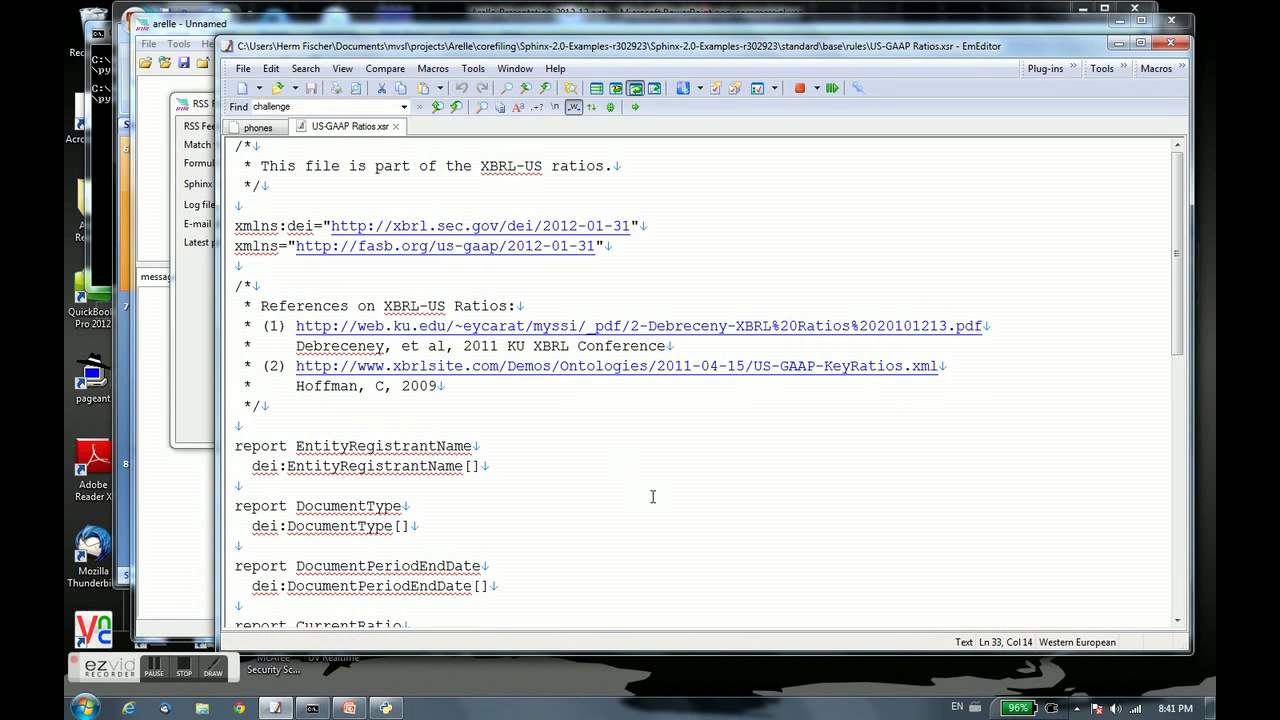
pyautogui.moveTo(232, 446); pyautogui.dragTo(1110, 488)
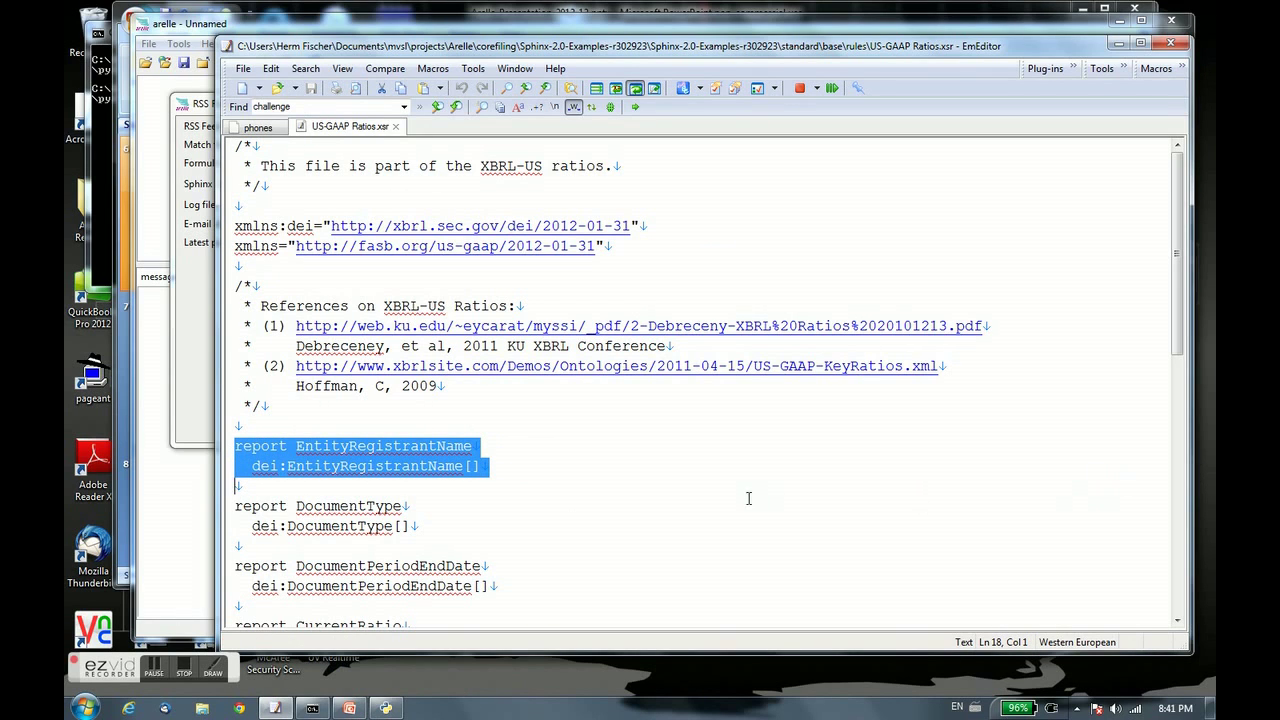
pyautogui.click(227, 508)
pyautogui.moveTo(228, 512); pyautogui.dragTo(240, 603)
pyautogui.scroll(-7, 270, 313)
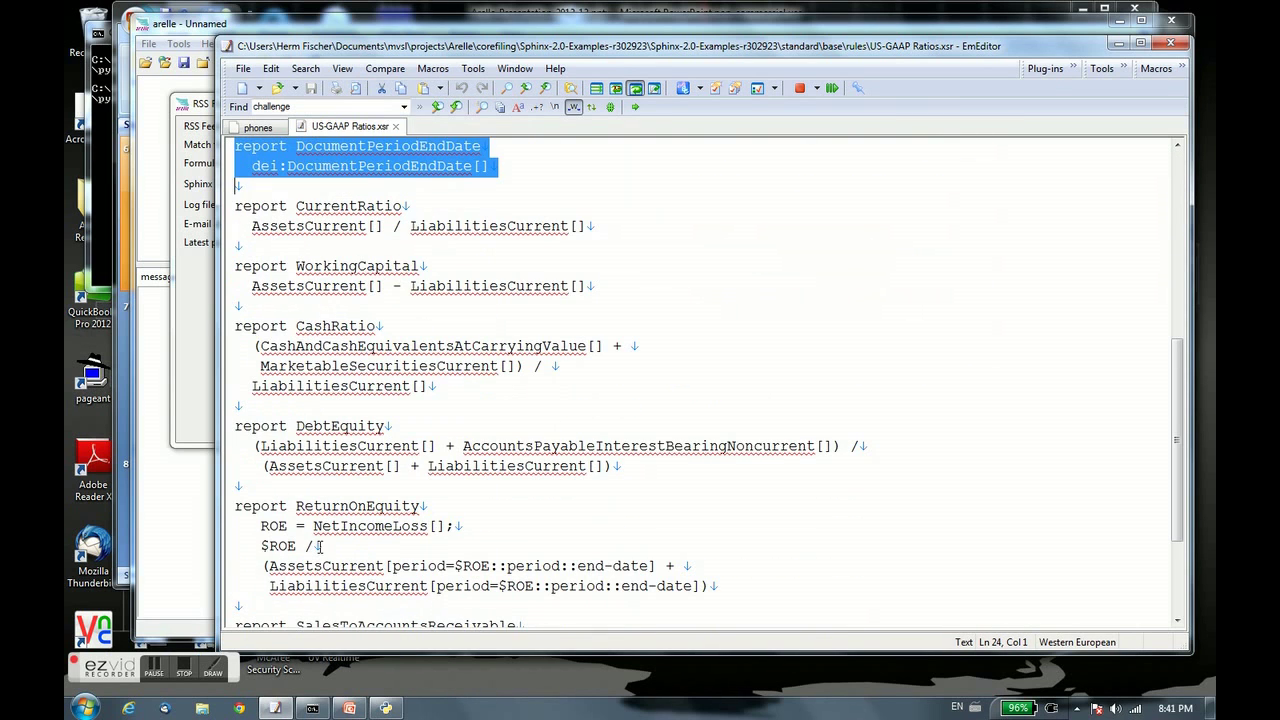
# Examine the ratio formulas from CurrentRatio to SalesToFixedAssets and the XBRL-US ratio references in the file's header comment
pyautogui.moveTo(238, 206); pyautogui.dragTo(250, 603)
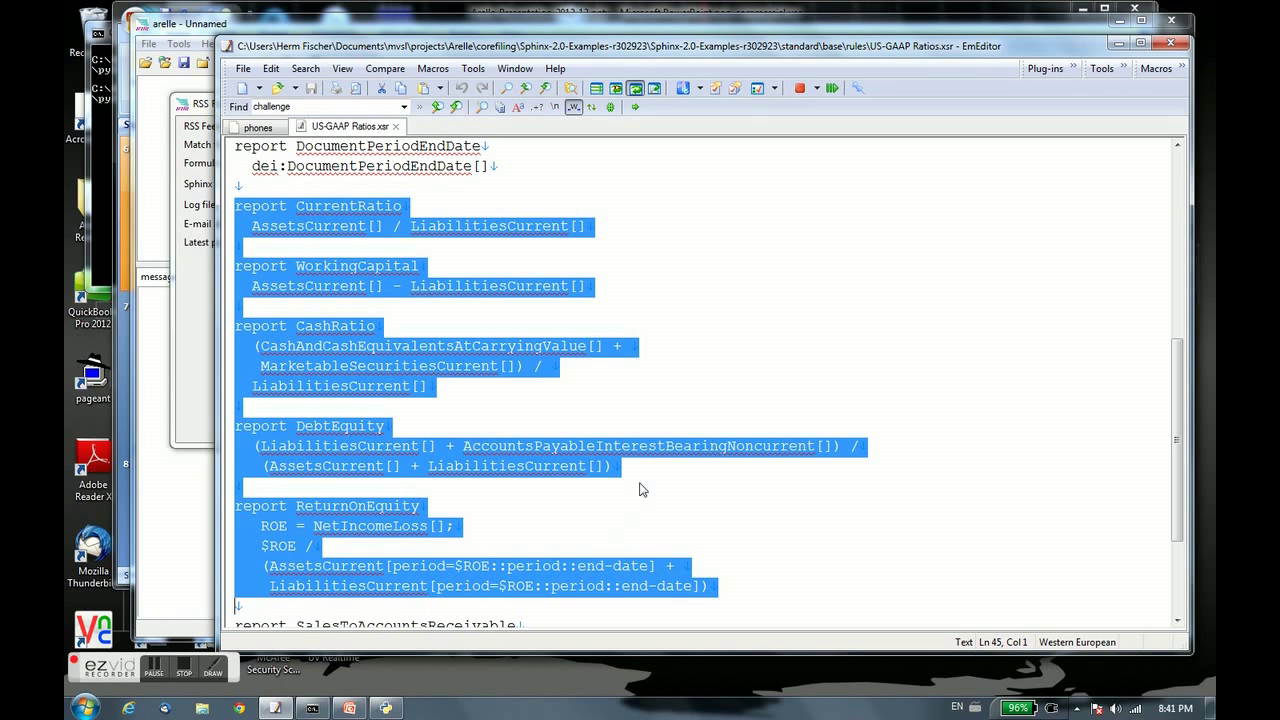
pyautogui.scroll(-3, 661, 486)
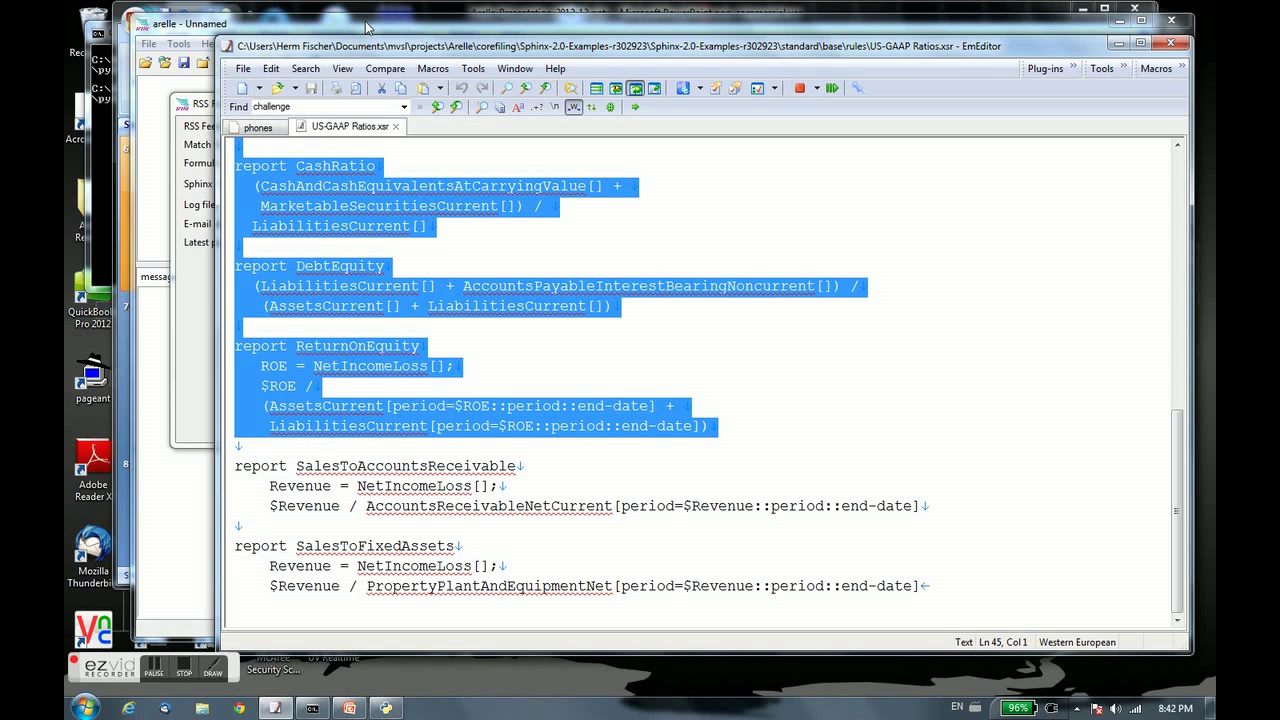
pyautogui.moveTo(1167, 483); pyautogui.dragTo(1174, 226)
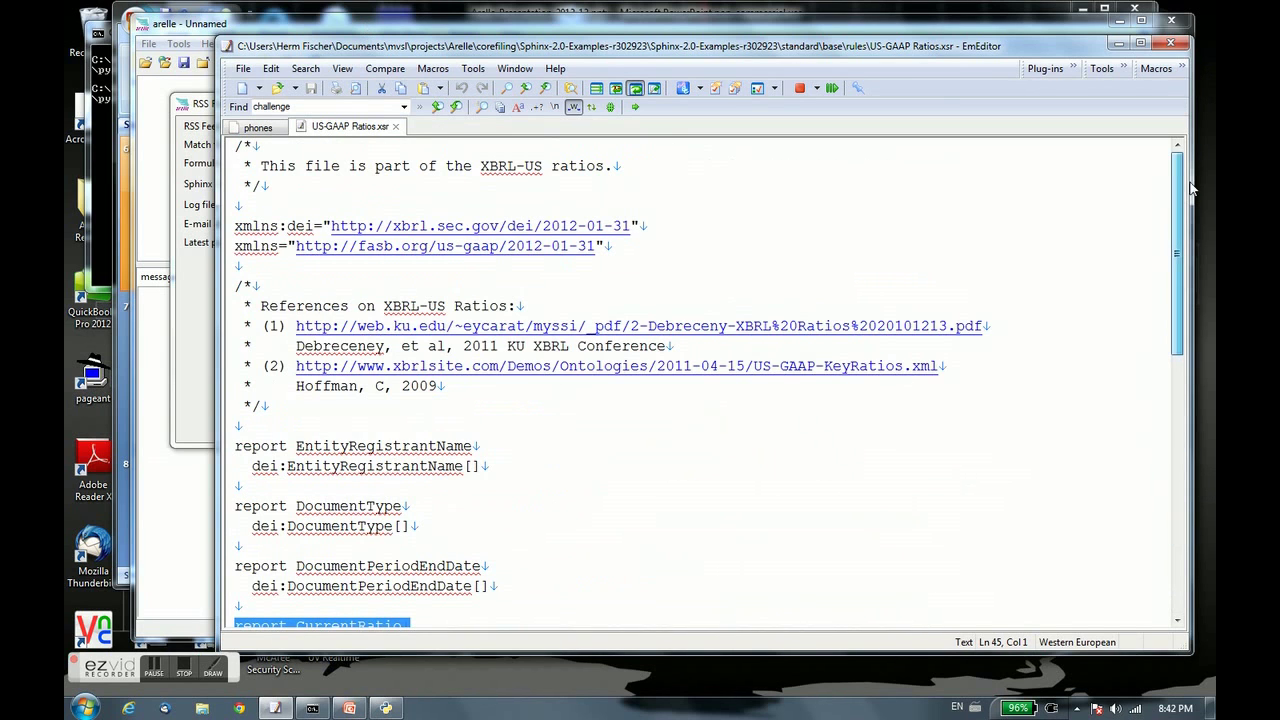
pyautogui.moveTo(262, 328); pyautogui.dragTo(488, 395)
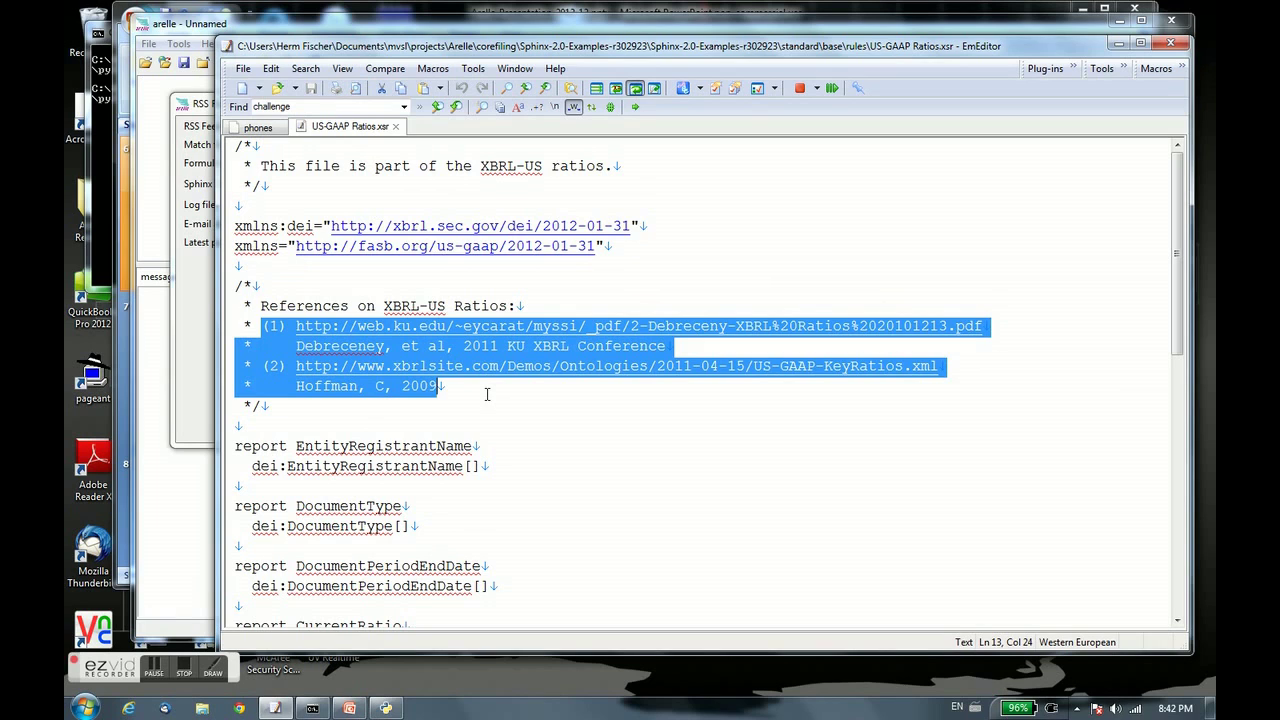
# Switch back to Arelle and accept the RSS feed options with Sphinx rules validation enabled
pyautogui.click(183, 413)
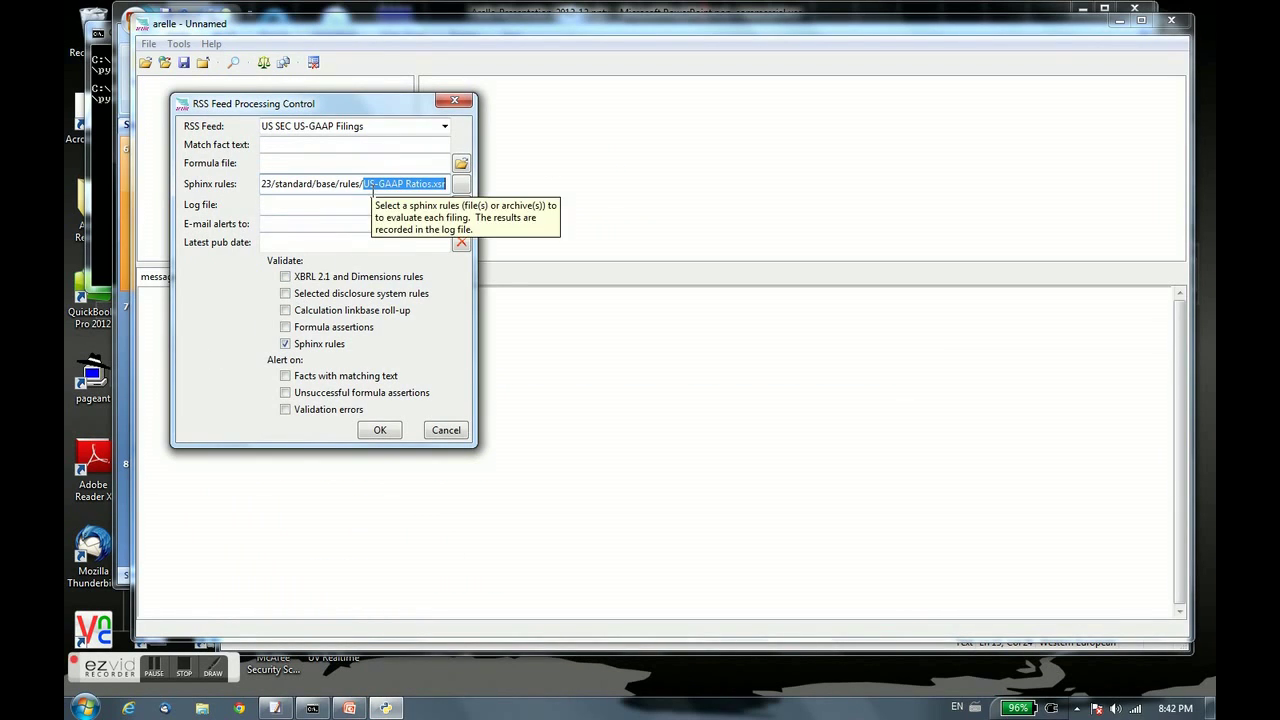
pyautogui.click(286, 346)
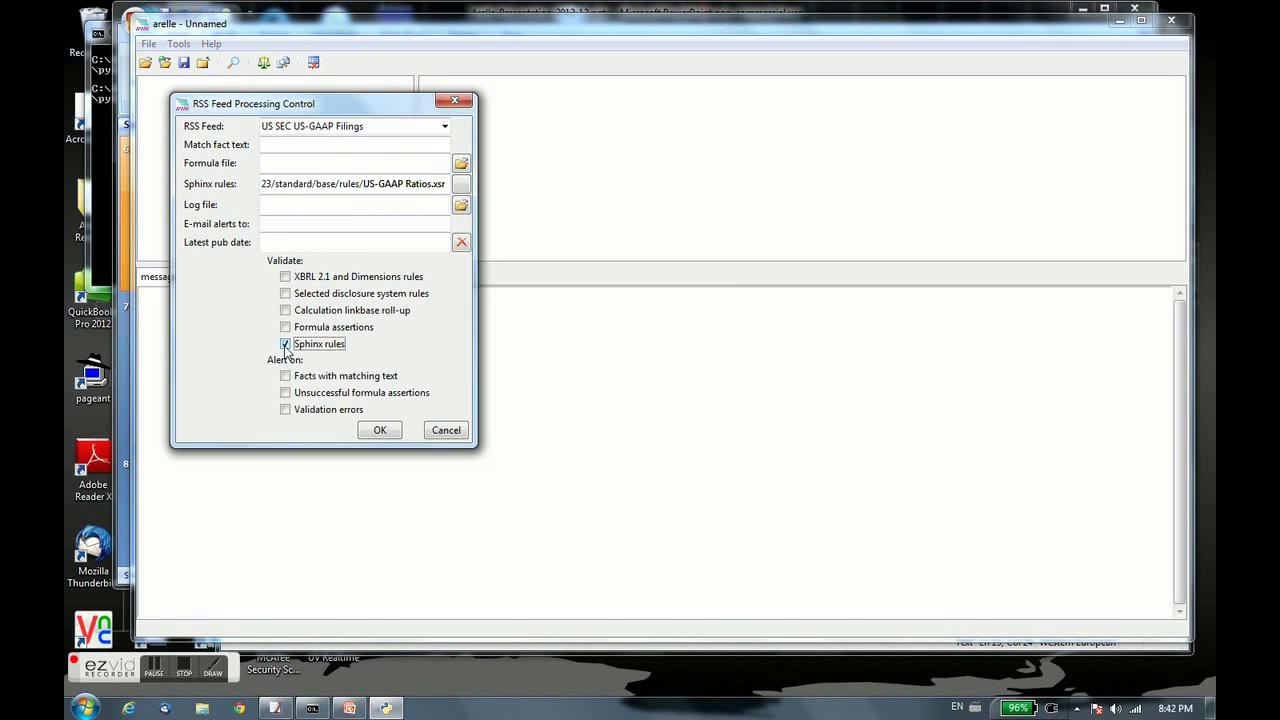
pyautogui.click(374, 431)
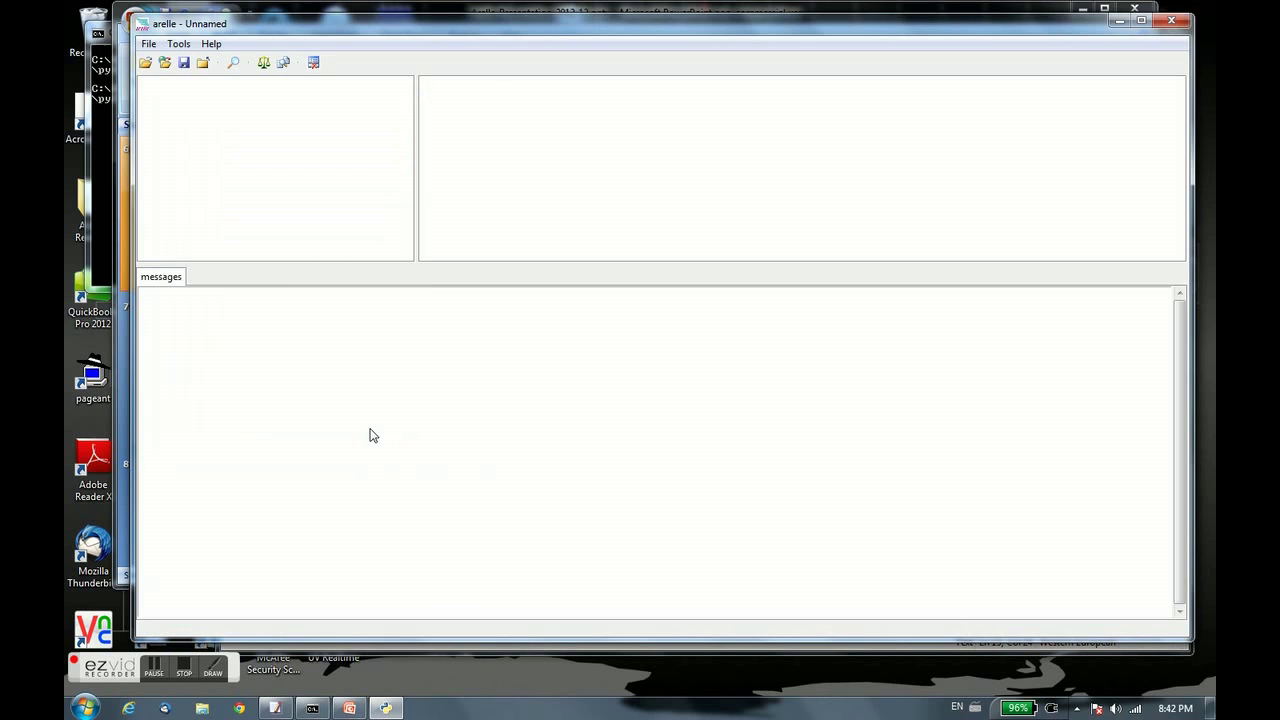
# Start the RSS watch on the configured US-GAAP filings feed
pyautogui.click(178, 44)
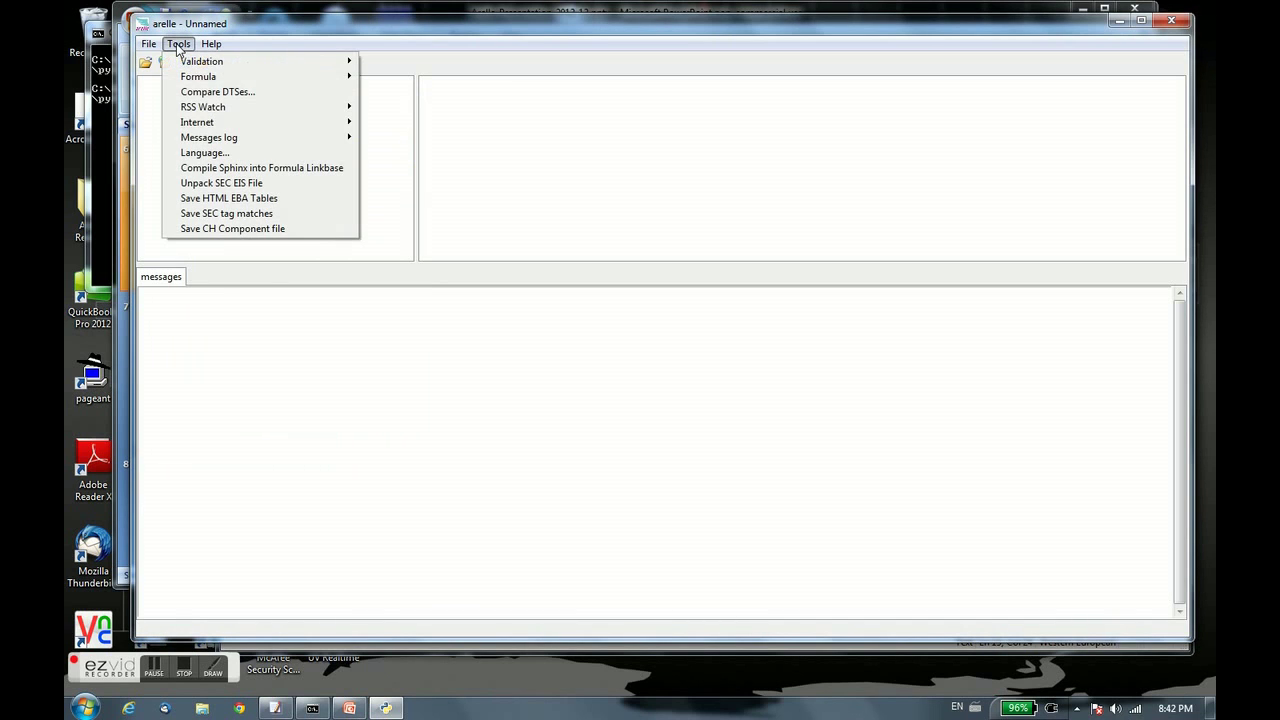
pyautogui.moveTo(265, 104)
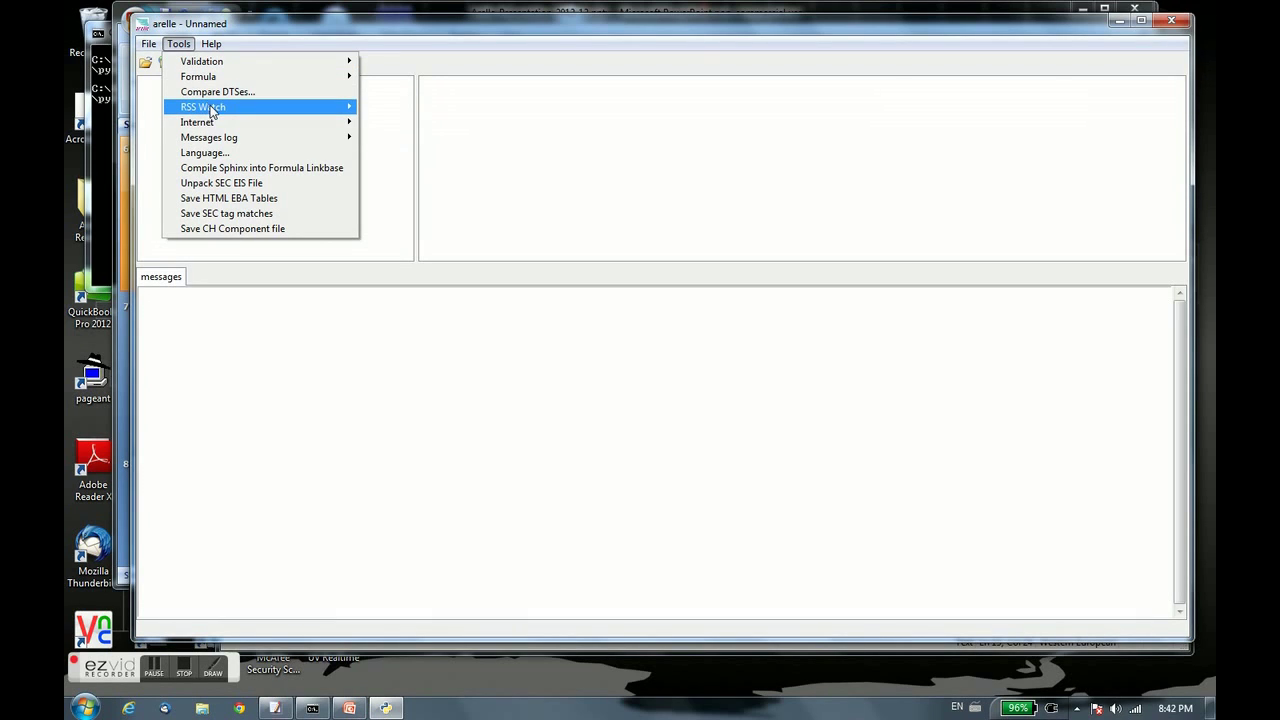
pyautogui.moveTo(219, 110)
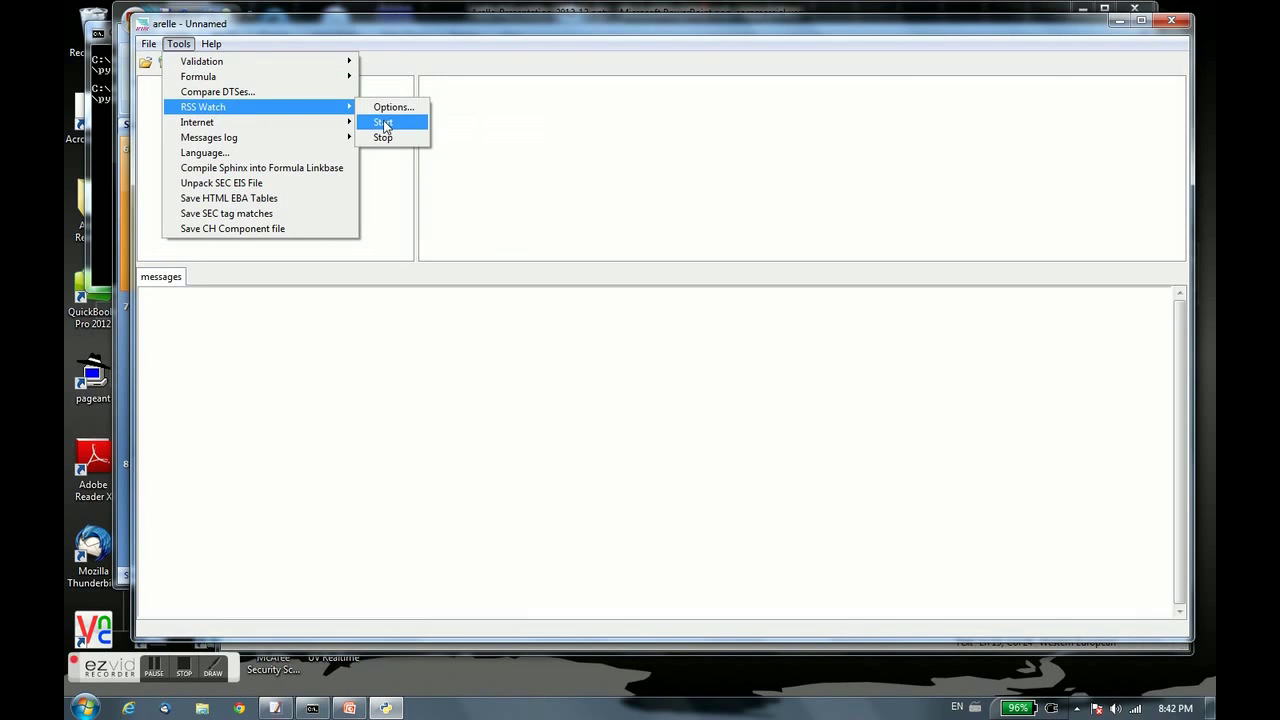
pyautogui.click(384, 124)
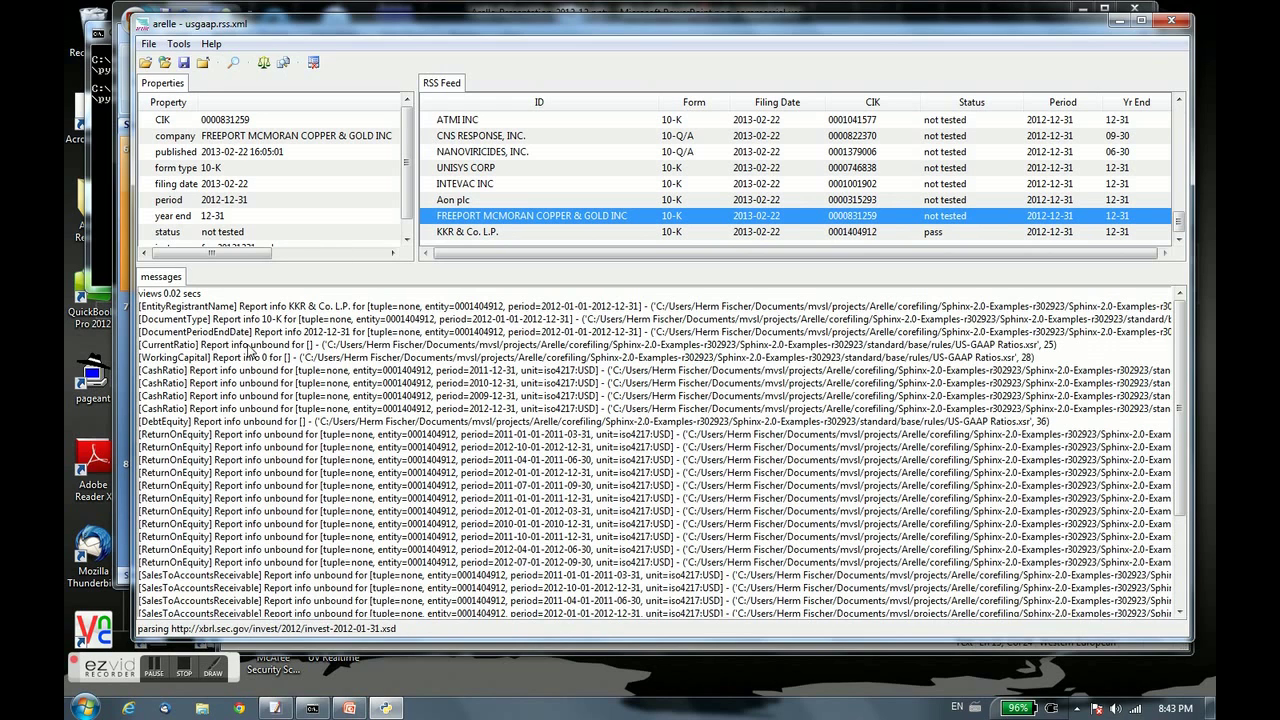
# Examine the reported ratios in the messages log and select the NANOVIRICIDES, INC. and STATE STREET CORP filings in the feed
pyautogui.click(189, 309)
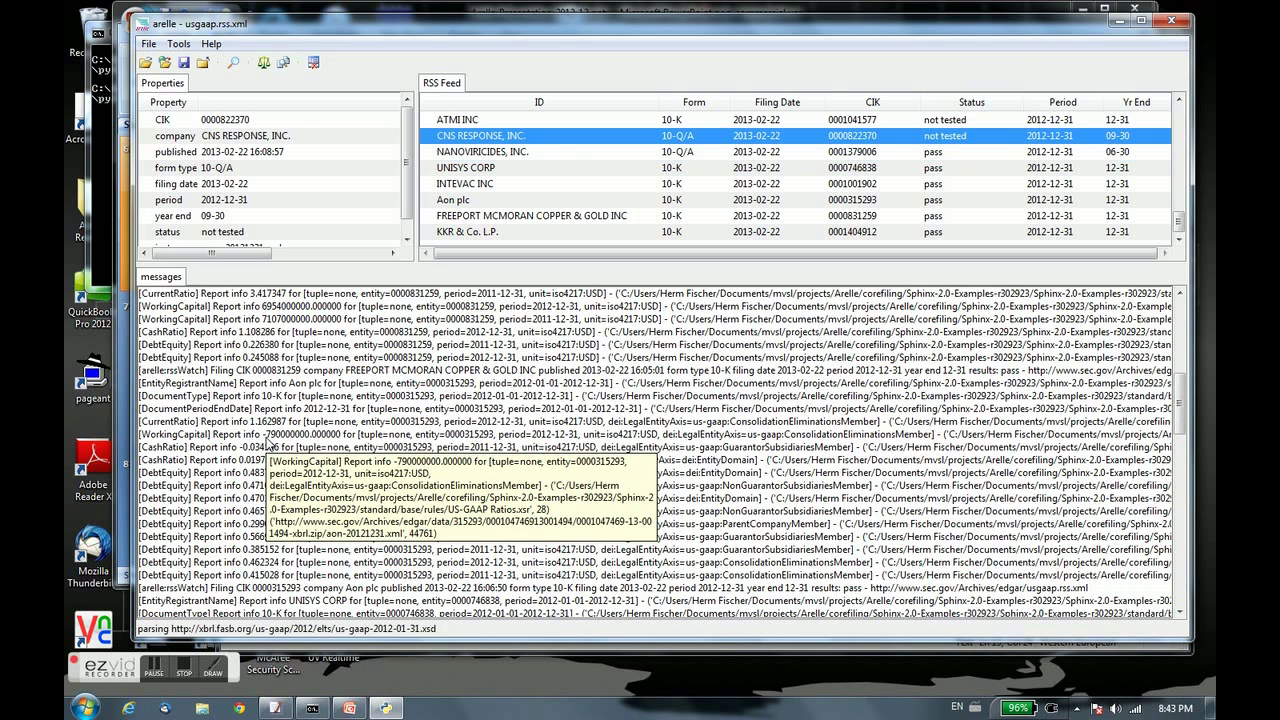
pyautogui.click(265, 436)
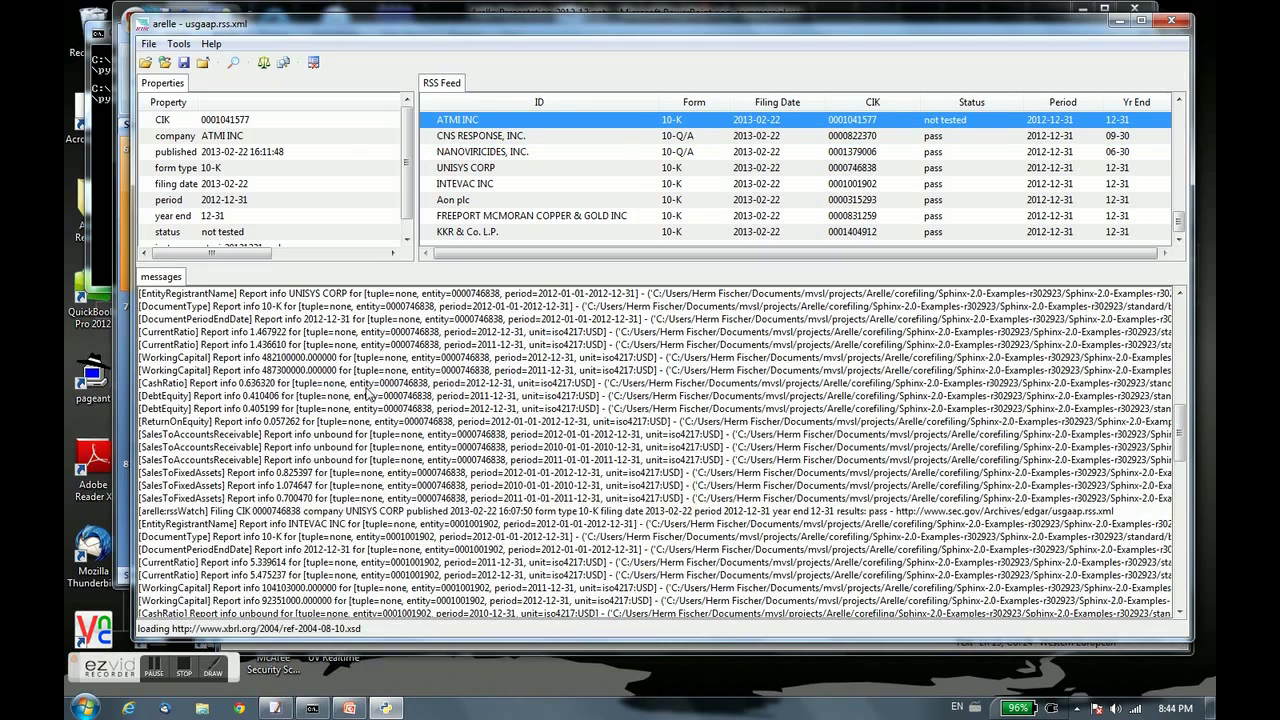
pyautogui.rightClick(405, 372)
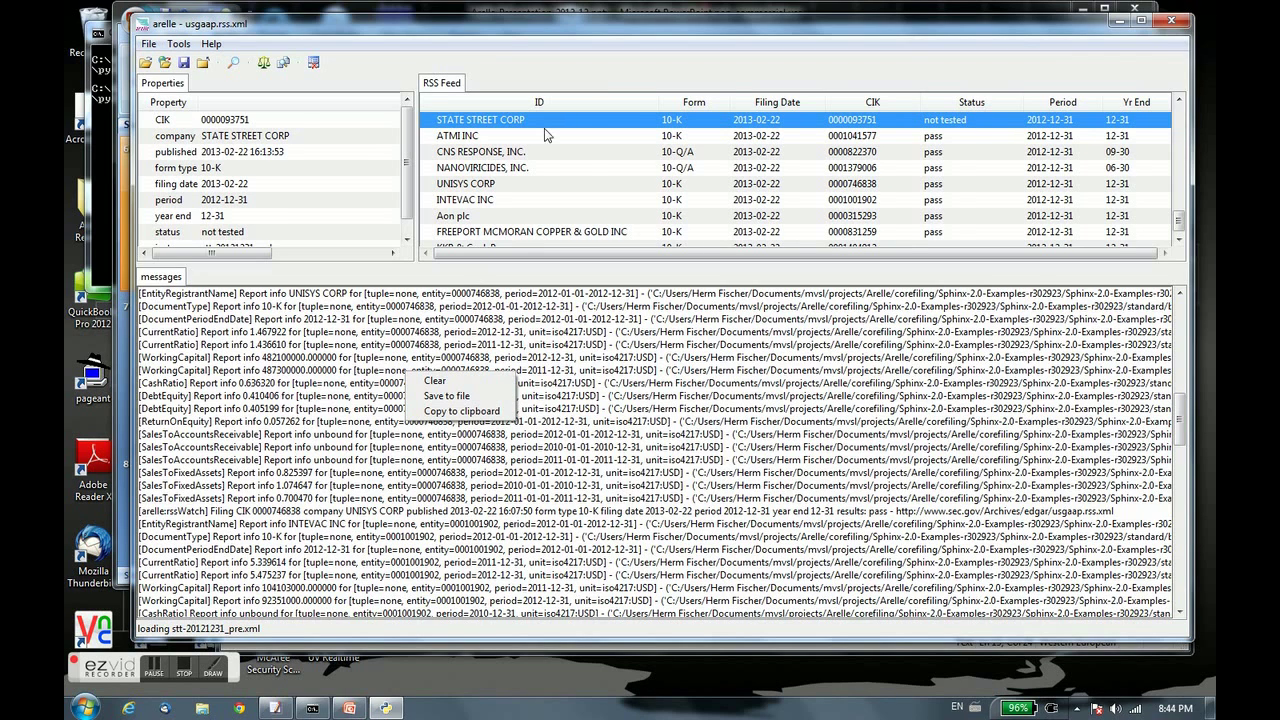
pyautogui.click(580, 165)
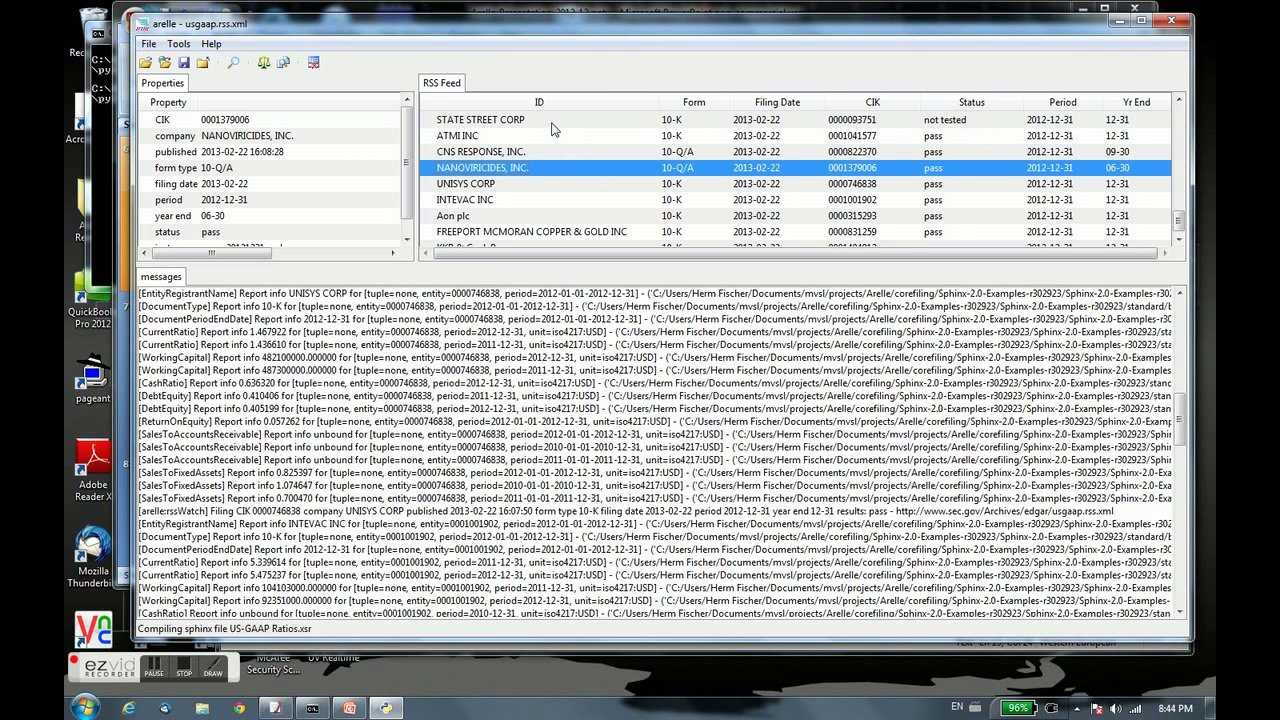
pyautogui.click(551, 121)
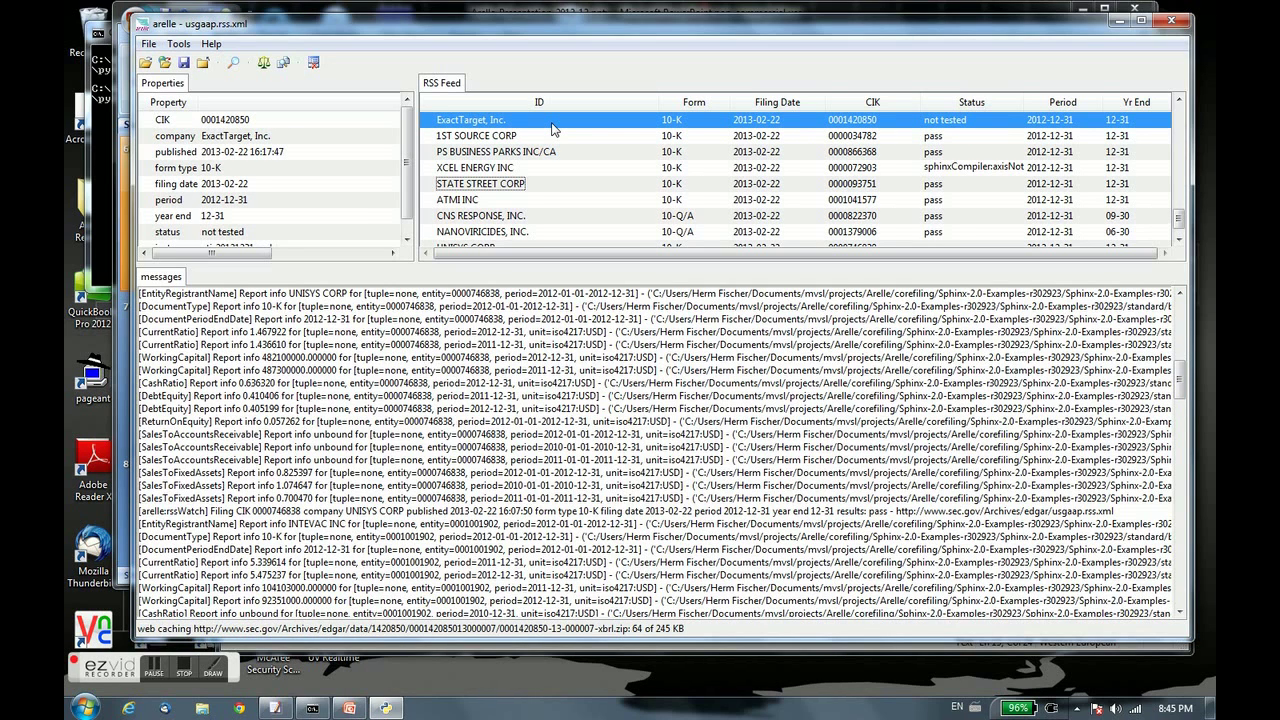
# Stop the RSS watch from the ExactTarget, Inc. filing and view the end of the messages log
pyautogui.rightClick(552, 124)
pyautogui.moveTo(600, 148)
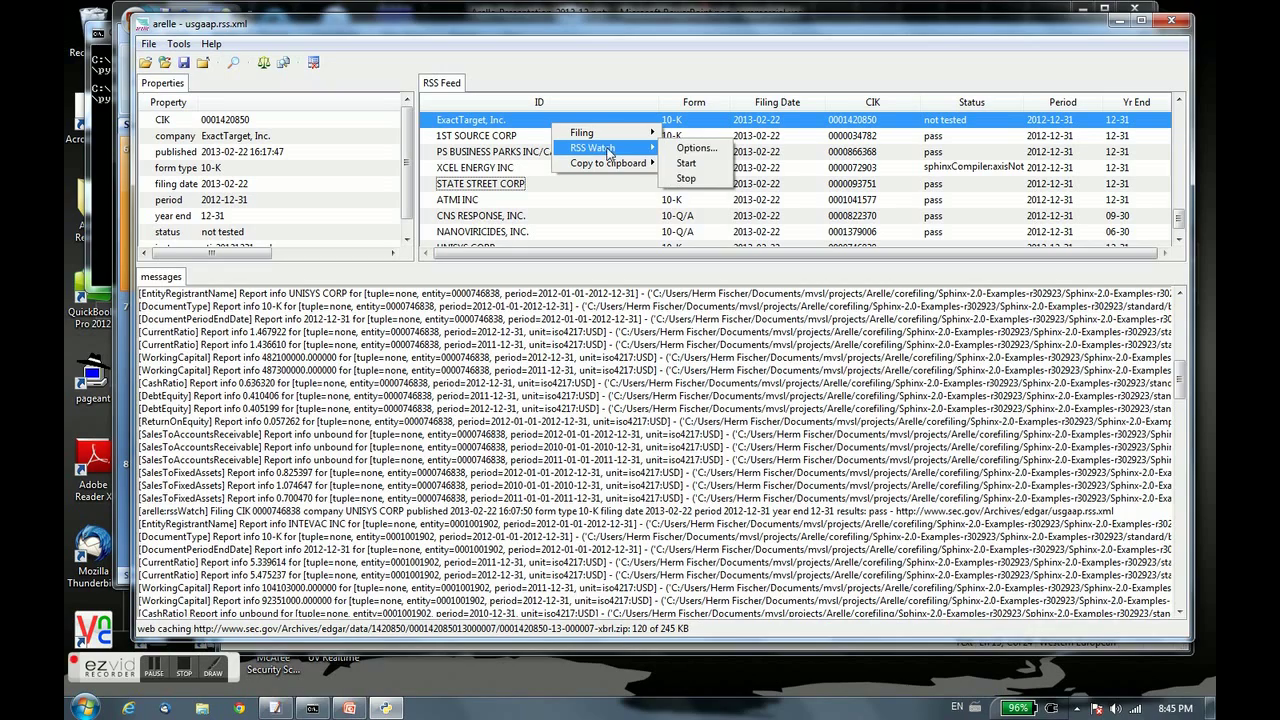
pyautogui.click(716, 180)
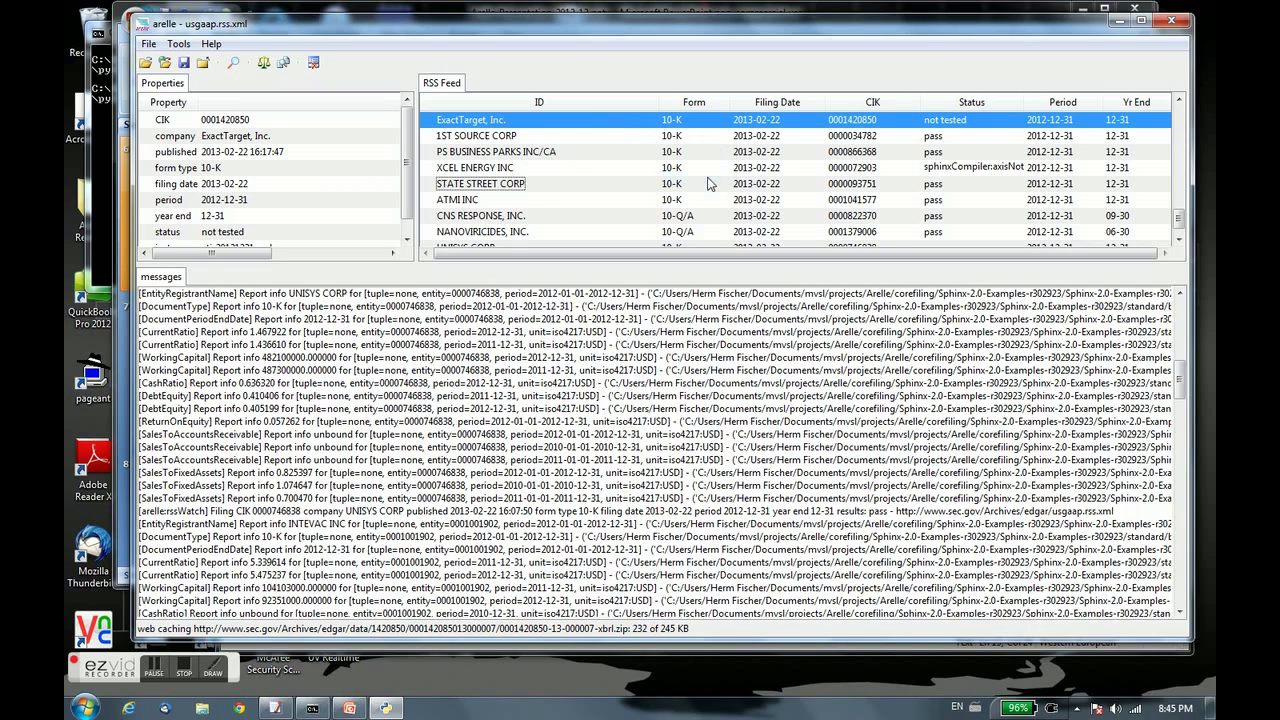
pyautogui.moveTo(1179, 388); pyautogui.dragTo(1172, 643)
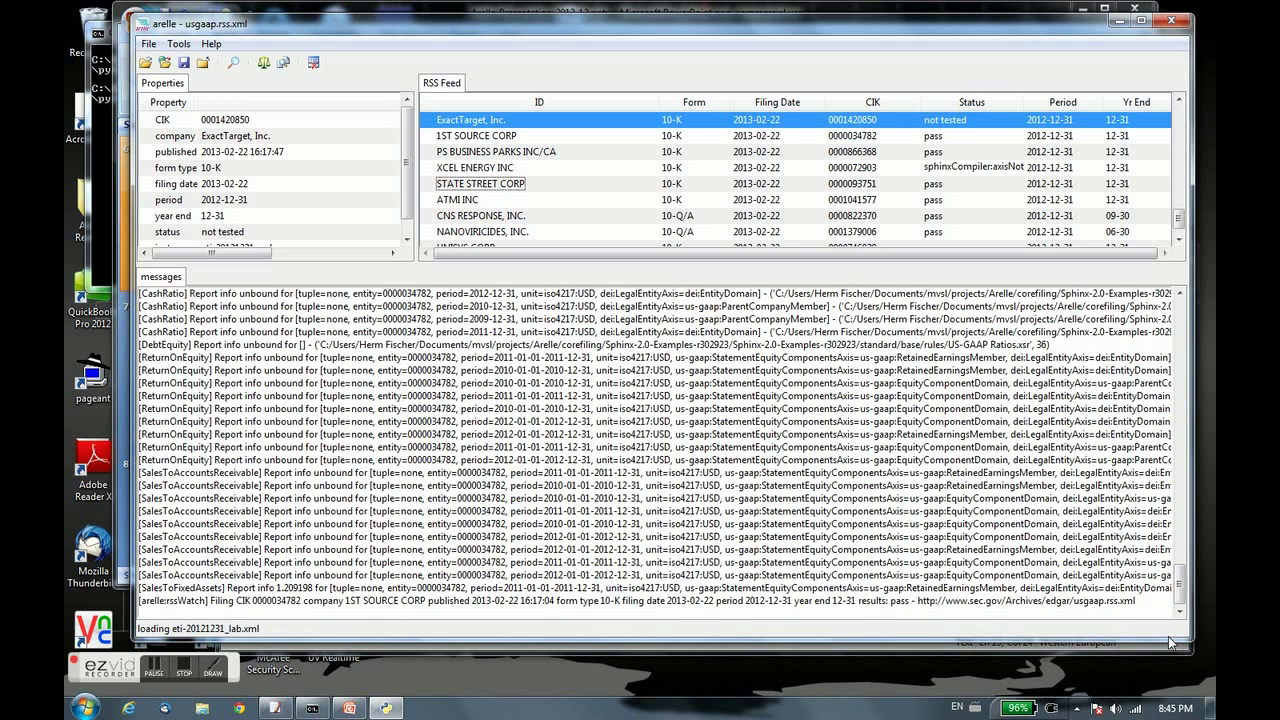